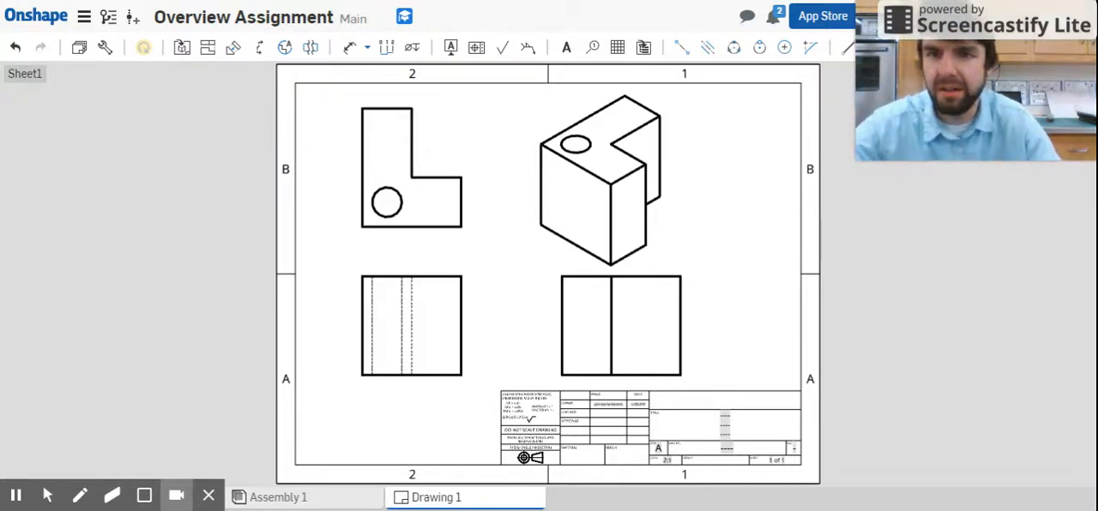
Show the hidden lines in the isometric view of the drawing.
{"action": "left_click", "coordinate": [400, 312]}
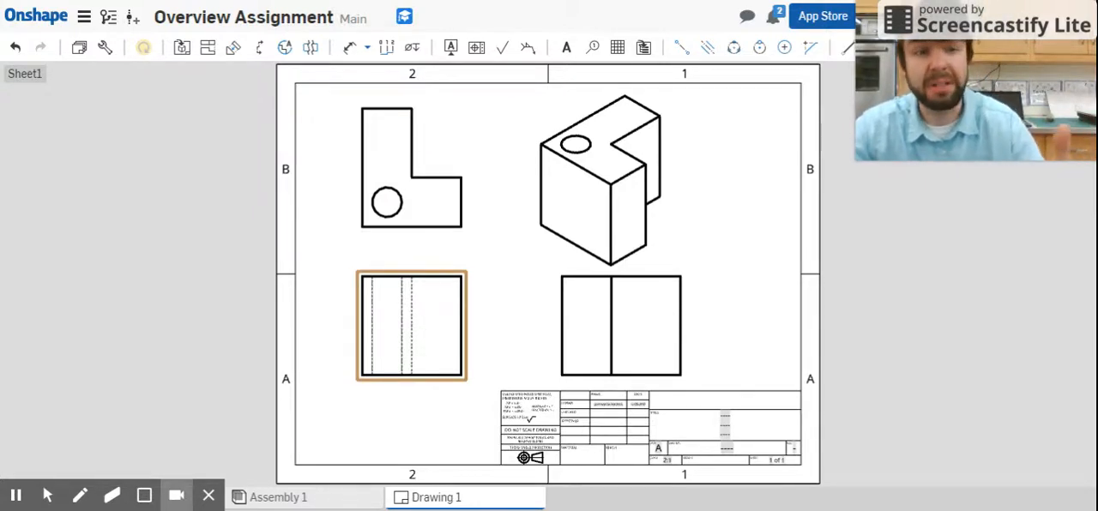
{"action": "left_click", "coordinate": [368, 255]}
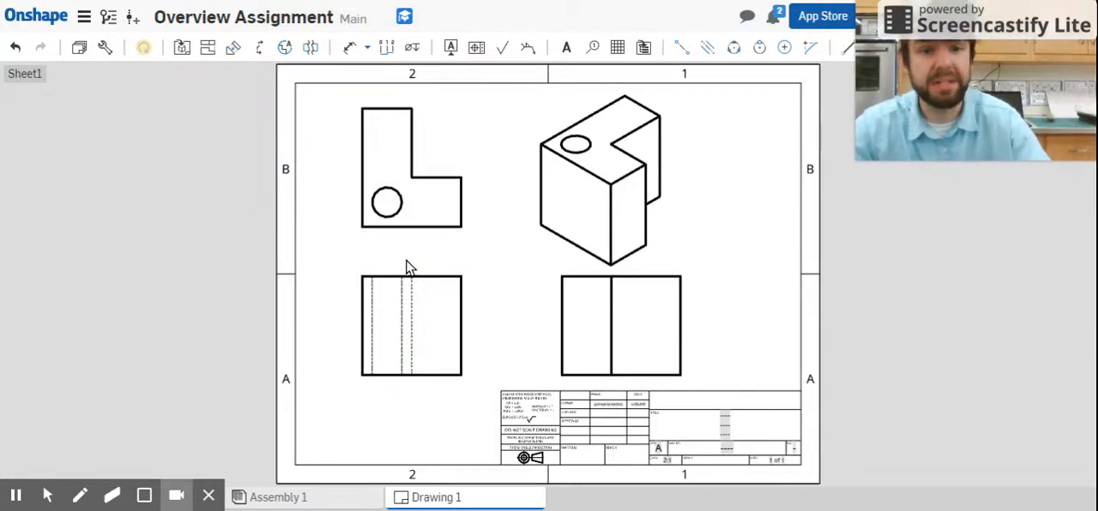
{"action": "left_click", "coordinate": [584, 186]}
{"action": "right_click", "coordinate": [589, 181]}
{"action": "left_click", "coordinate": [591, 184]}
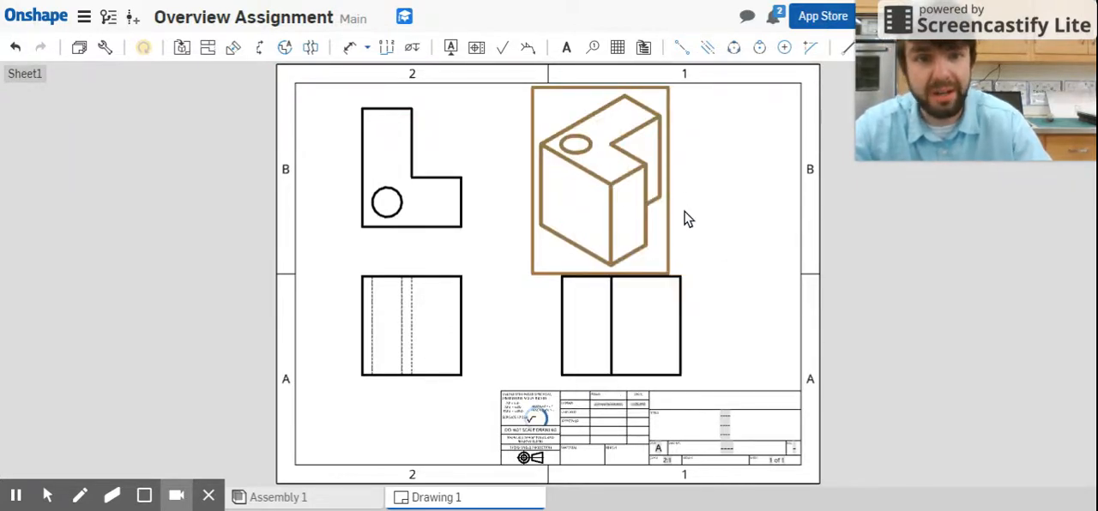
{"action": "left_click", "coordinate": [865, 292]}
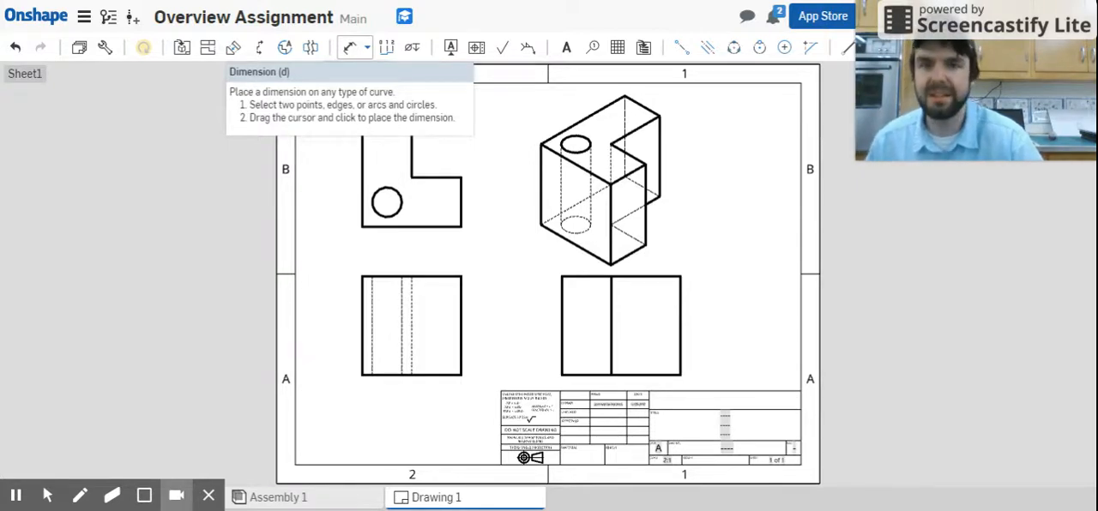
Dimension the widths of the L-shaped view's top edge, placed above it, and bottom edge, placed below it.
{"action": "left_click", "coordinate": [350, 47]}
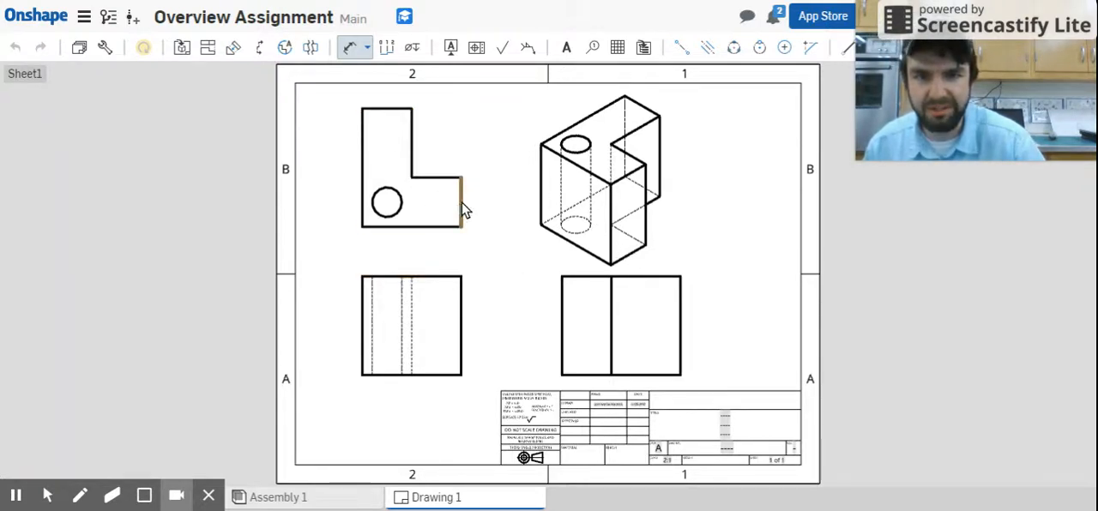
{"action": "left_click", "coordinate": [399, 109]}
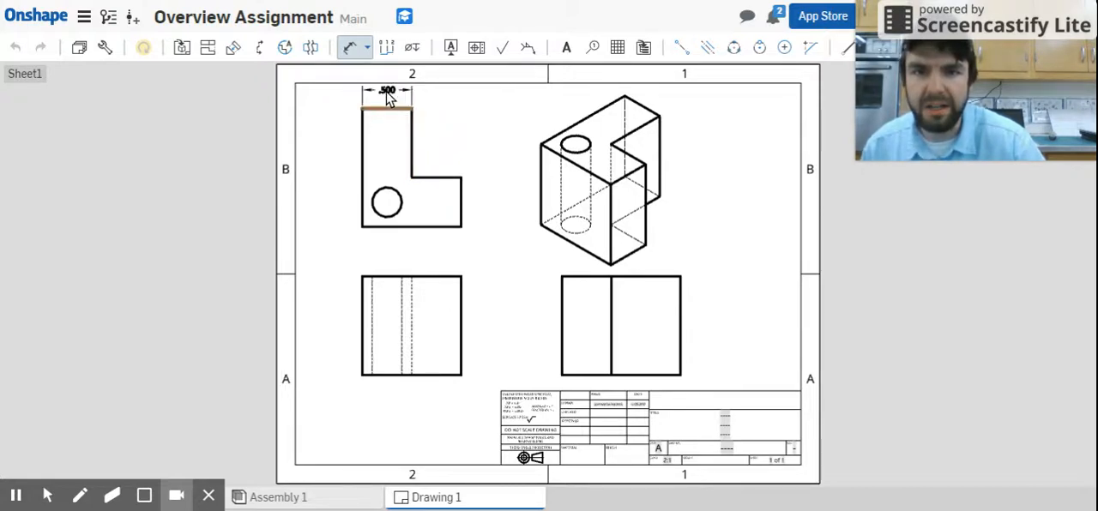
{"action": "left_click", "coordinate": [388, 97]}
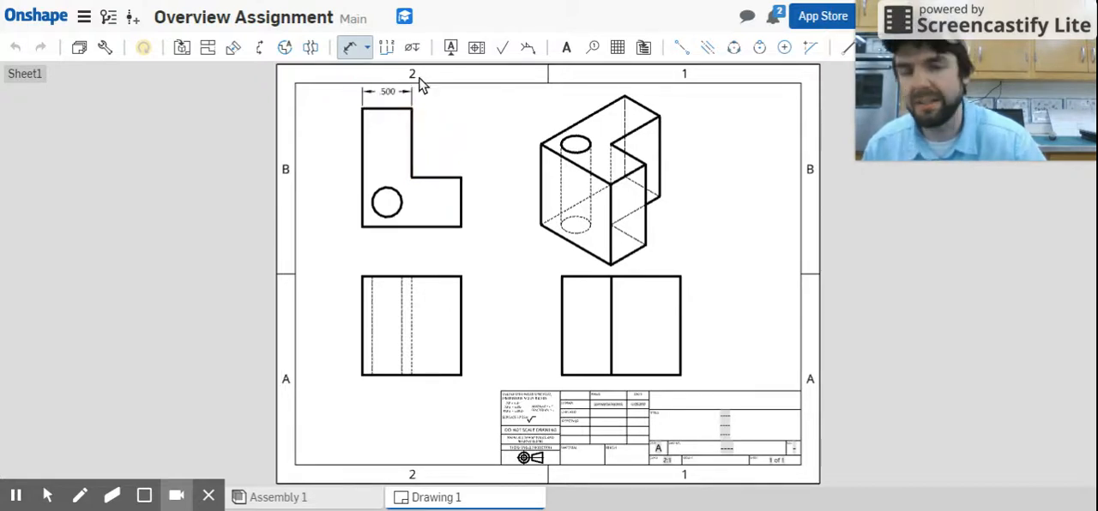
{"action": "scroll", "coordinate": [410, 233], "scroll_direction": "up", "scroll_amount": 3}
{"action": "left_click", "coordinate": [410, 233]}
{"action": "left_click", "coordinate": [415, 273]}
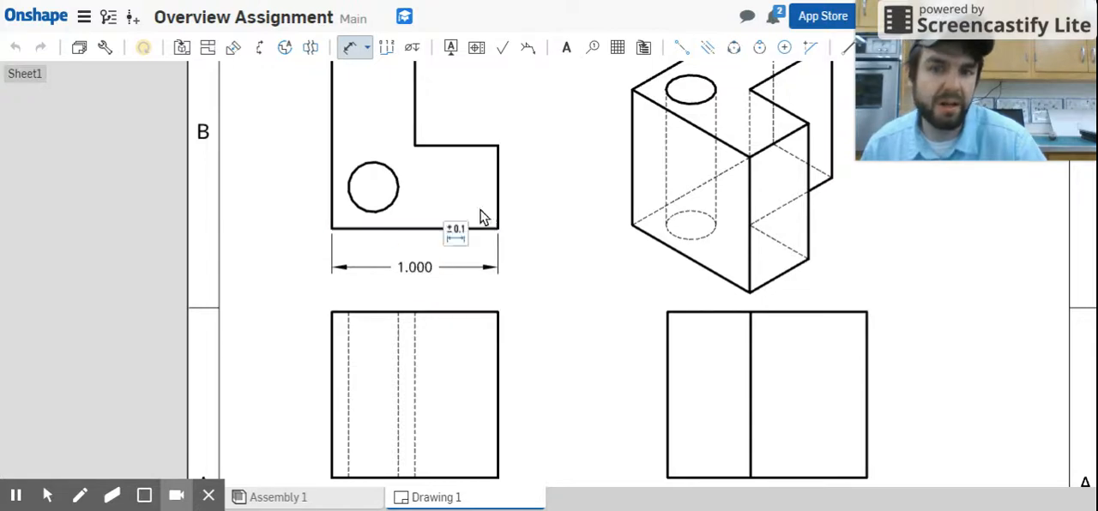
{"action": "scroll", "coordinate": [481, 217], "scroll_direction": "down", "scroll_amount": 4}
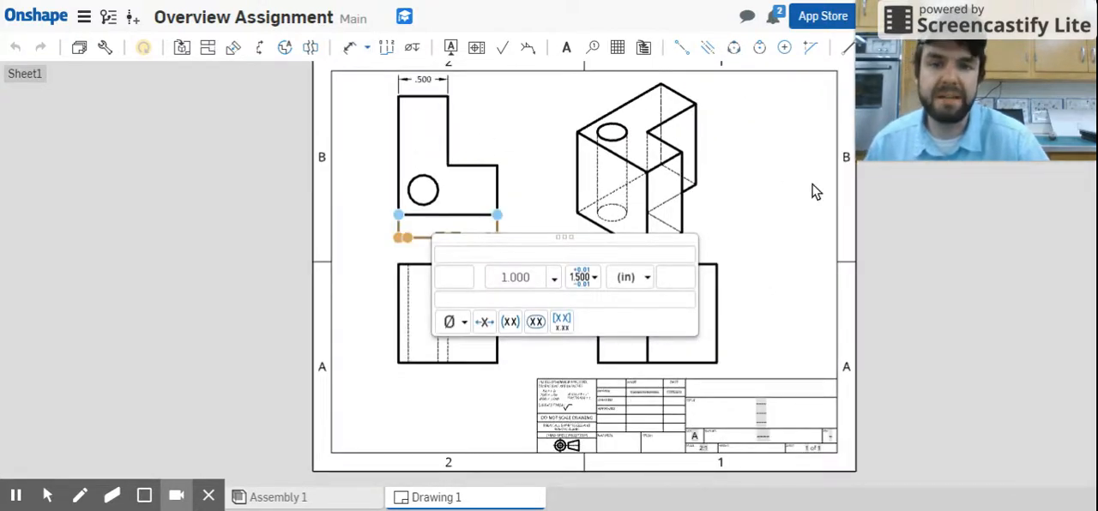
{"action": "left_click", "coordinate": [449, 223]}
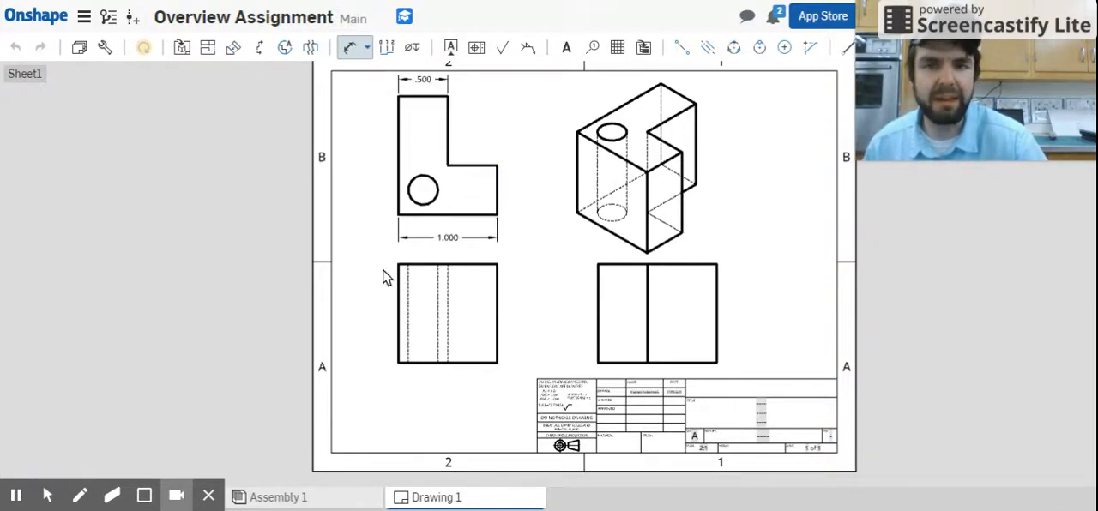
Dimension the L-shaped view's overall height along its left edge and the short leg's height along its right edge.
{"action": "left_click", "coordinate": [390, 158]}
{"action": "left_click", "coordinate": [360, 154]}
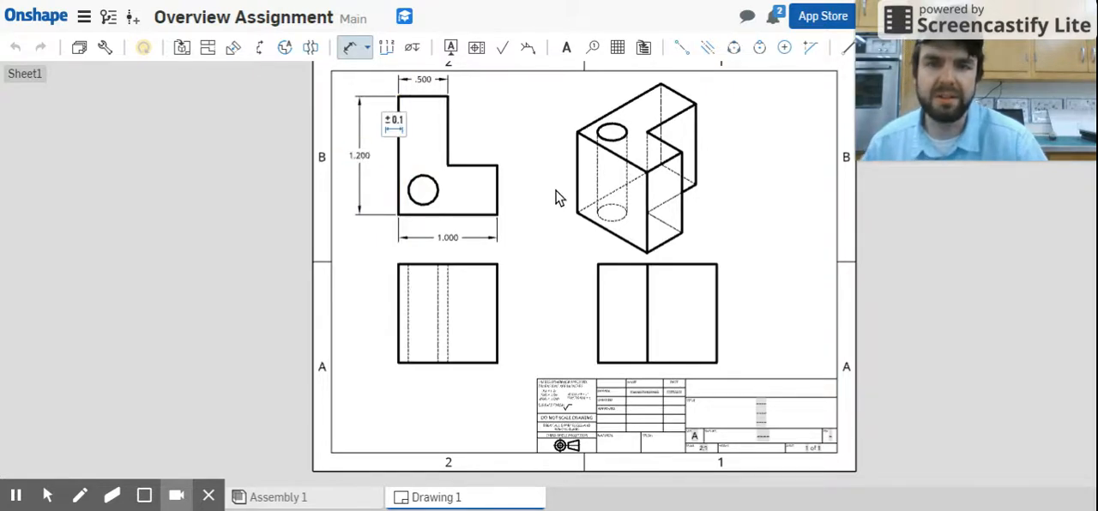
{"action": "left_click", "coordinate": [499, 187]}
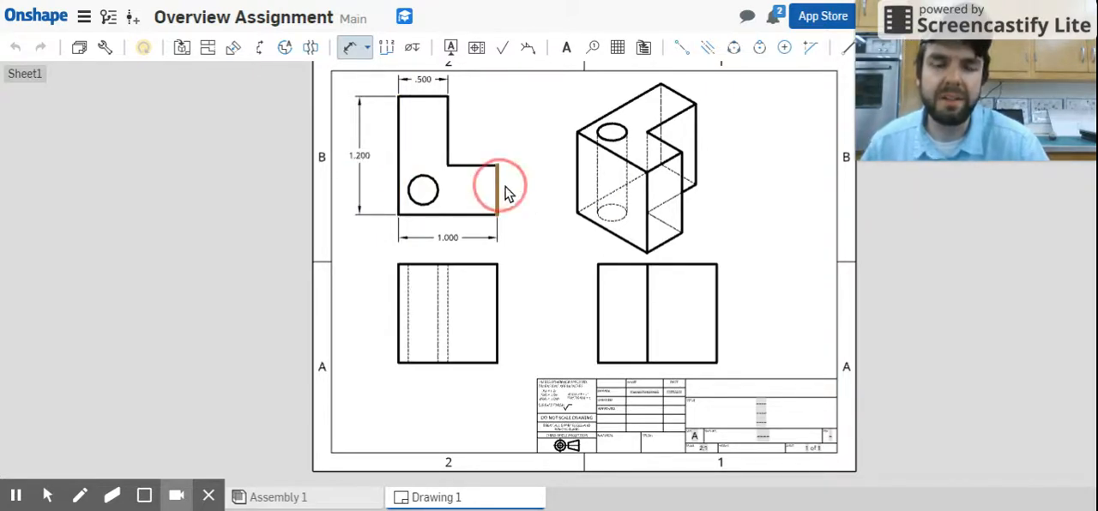
{"action": "left_click", "coordinate": [533, 195]}
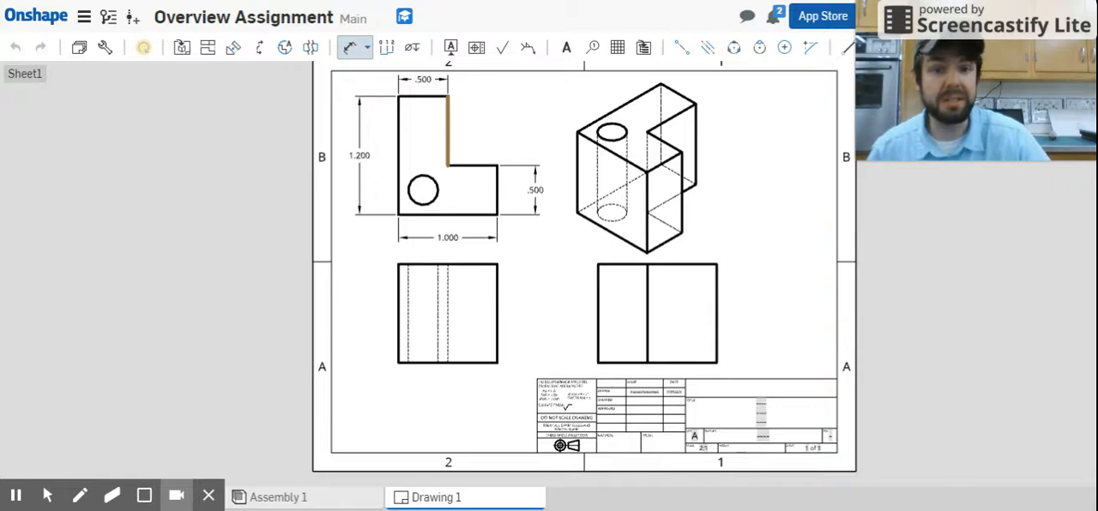
Add a diameter dimension to the hole in the L-shaped view, placing its text in the open corner above the short leg.
{"action": "left_click", "coordinate": [429, 209]}
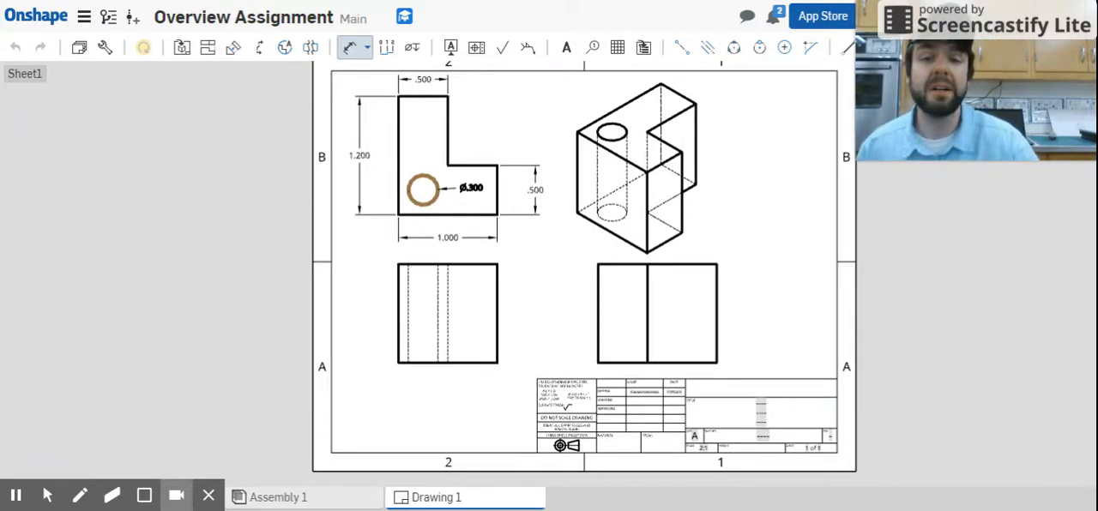
{"action": "left_click_drag", "start_coordinate": [455, 187], "coordinate": [466, 140]}
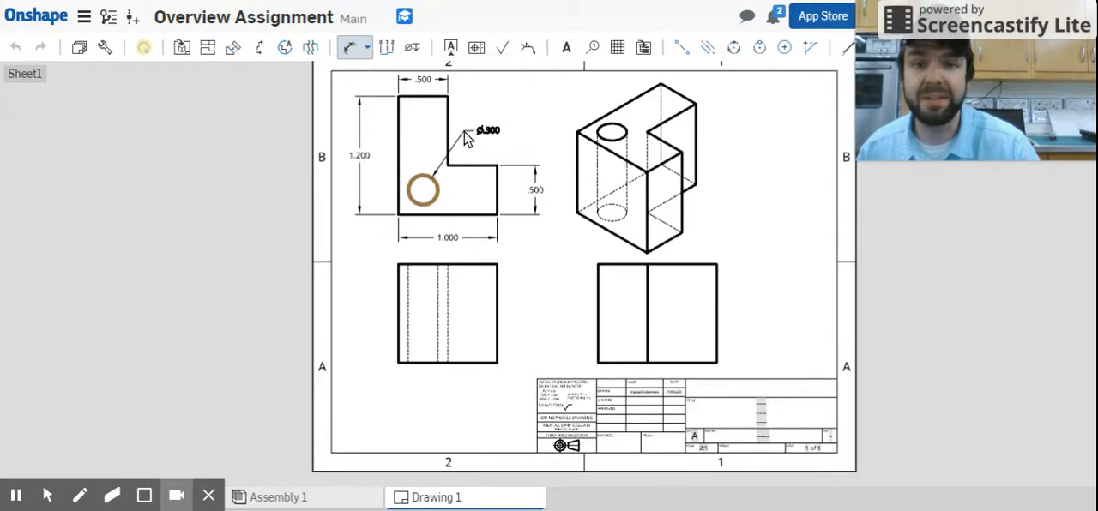
{"action": "left_click", "coordinate": [464, 132]}
{"action": "mouse_move", "coordinate": [526, 101]}
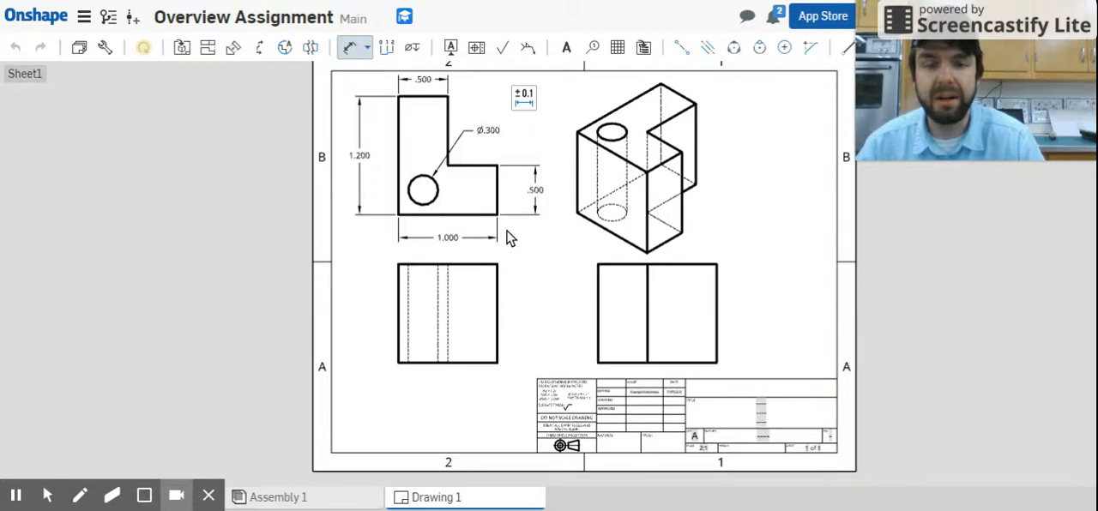
{"action": "left_click", "coordinate": [372, 157]}
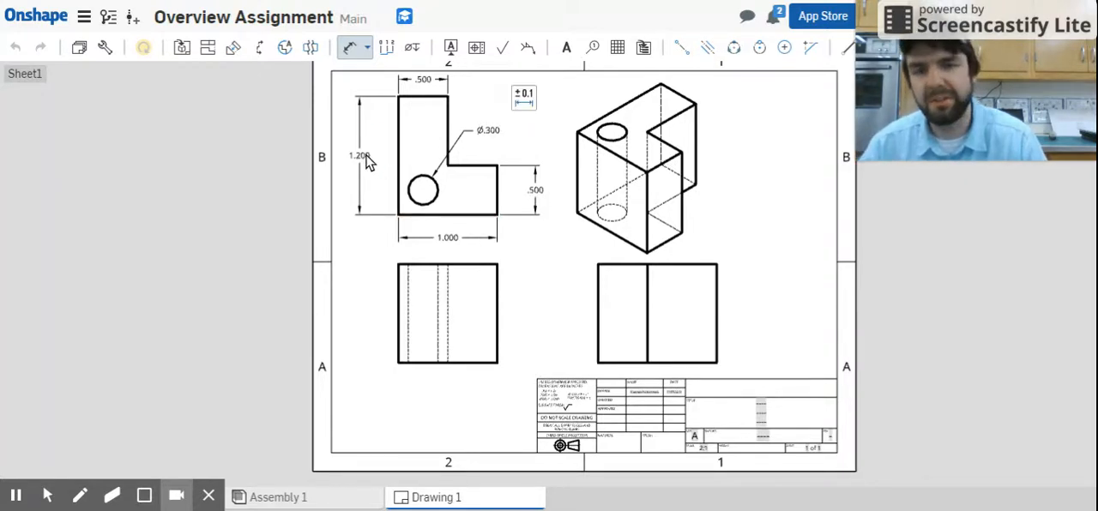
{"action": "double_click", "coordinate": [458, 150]}
{"action": "left_click", "coordinate": [478, 142]}
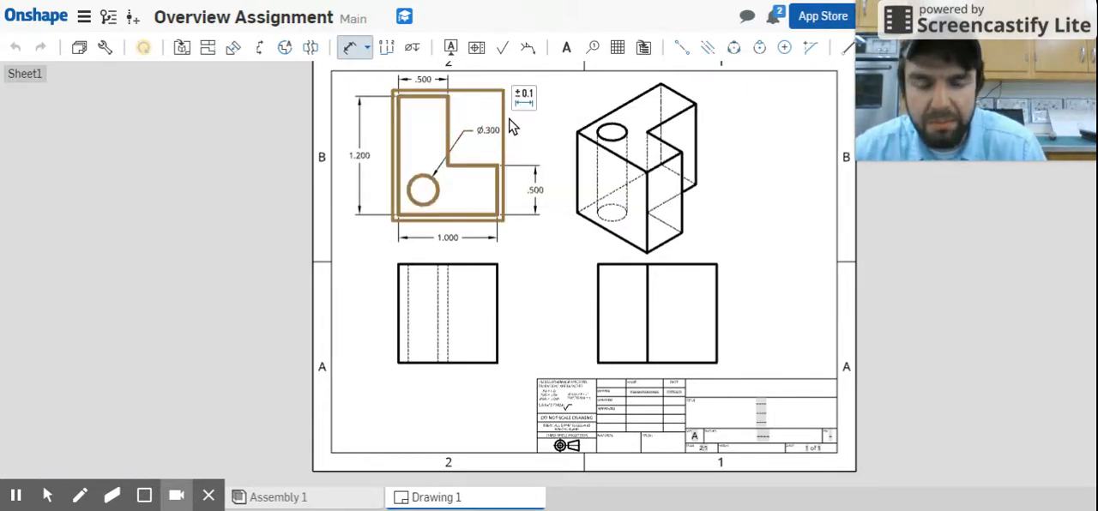
Reposition the short leg's height dimension, setting it down just outside the right edge of the L-shaped view.
{"action": "scroll", "coordinate": [556, 201], "scroll_direction": "up", "scroll_amount": 3}
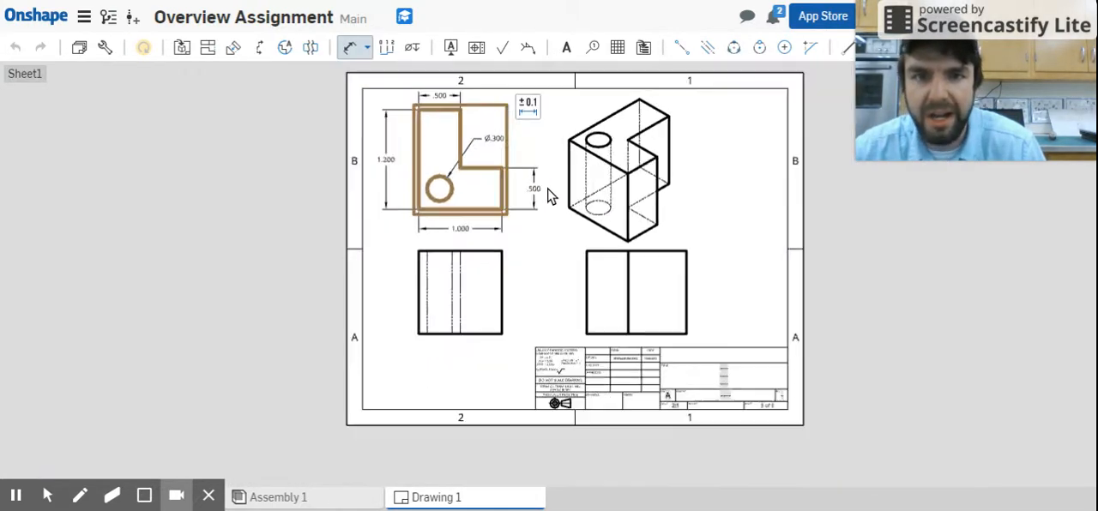
{"action": "scroll", "coordinate": [548, 188], "scroll_direction": "down", "scroll_amount": 3}
{"action": "left_click", "coordinate": [531, 186]}
{"action": "scroll", "coordinate": [554, 203], "scroll_direction": "up", "scroll_amount": 2}
{"action": "scroll", "coordinate": [554, 201], "scroll_direction": "up", "scroll_amount": 2}
{"action": "left_click", "coordinate": [554, 188]}
{"action": "left_click", "coordinate": [526, 187]}
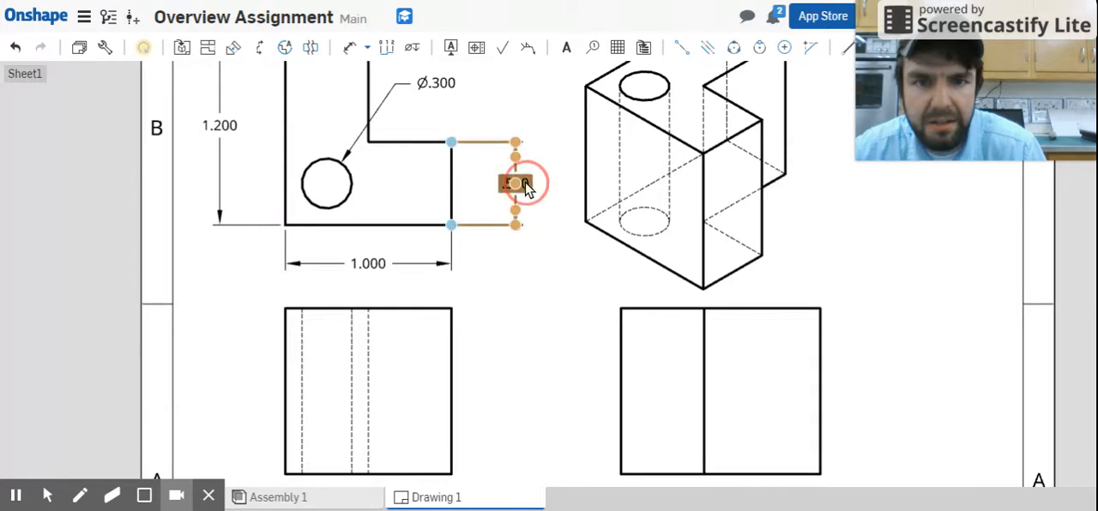
{"action": "left_click_drag", "start_coordinate": [522, 183], "coordinate": [549, 72]}
{"action": "scroll", "coordinate": [557, 111], "scroll_direction": "down", "scroll_amount": 3}
{"action": "middle_click_drag", "start_coordinate": [544, 135], "coordinate": [466, 203]}
{"action": "scroll", "coordinate": [470, 204], "scroll_direction": "up", "scroll_amount": 4}
{"action": "left_click_drag", "start_coordinate": [492, 196], "coordinate": [487, 96]}
{"action": "left_click_drag", "start_coordinate": [494, 181], "coordinate": [412, 201]}
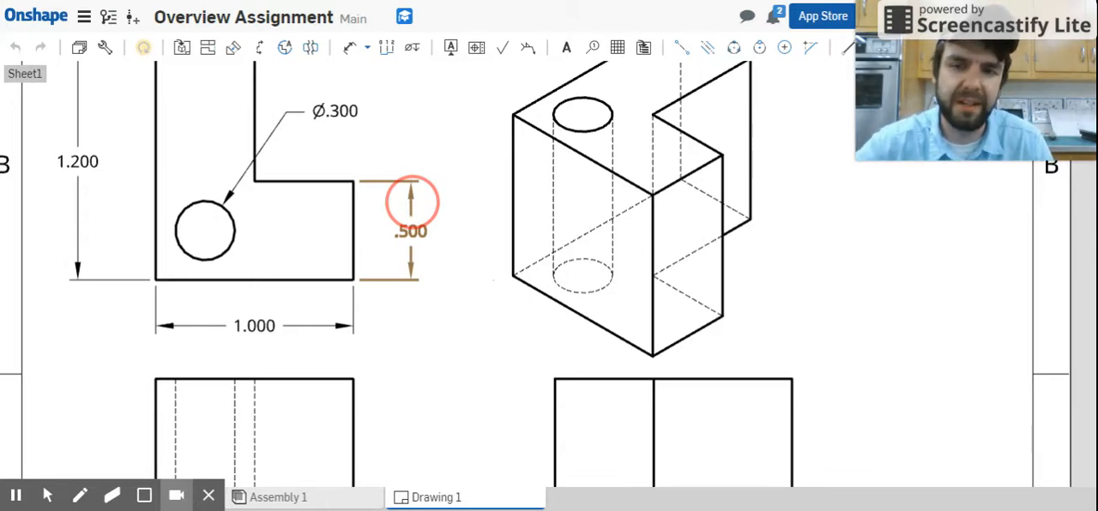
{"action": "mouse_move", "coordinate": [412, 201]}
{"action": "left_mouse_down"}
{"action": "mouse_move", "coordinate": [366, 203]}
{"action": "mouse_move", "coordinate": [367, 212]}
{"action": "mouse_move", "coordinate": [414, 211]}
{"action": "left_mouse_up"}
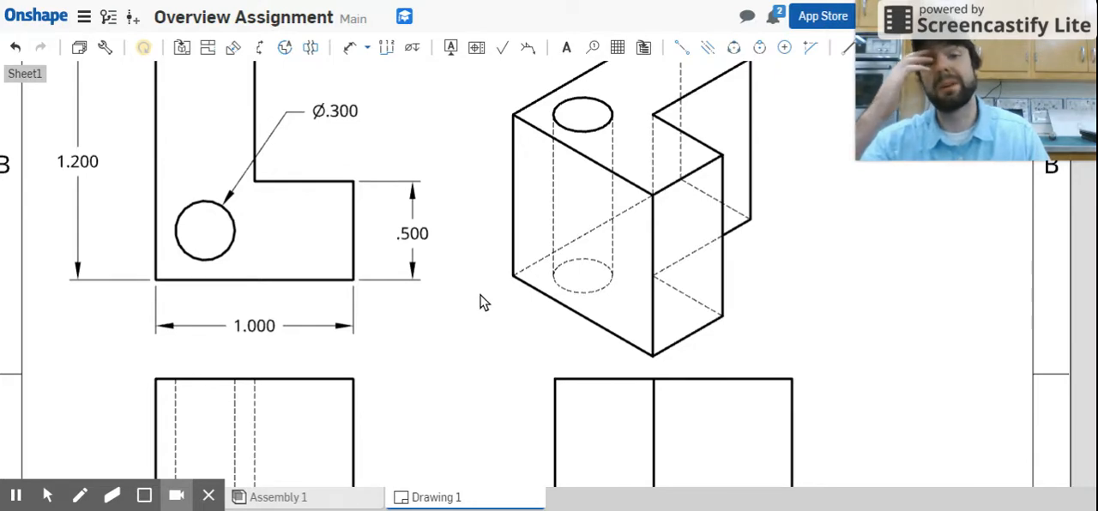
Dimension the height of the right-side view along its right edge, placing the dimension outside the outline.
{"action": "scroll", "coordinate": [477, 286], "scroll_direction": "down", "scroll_amount": 3}
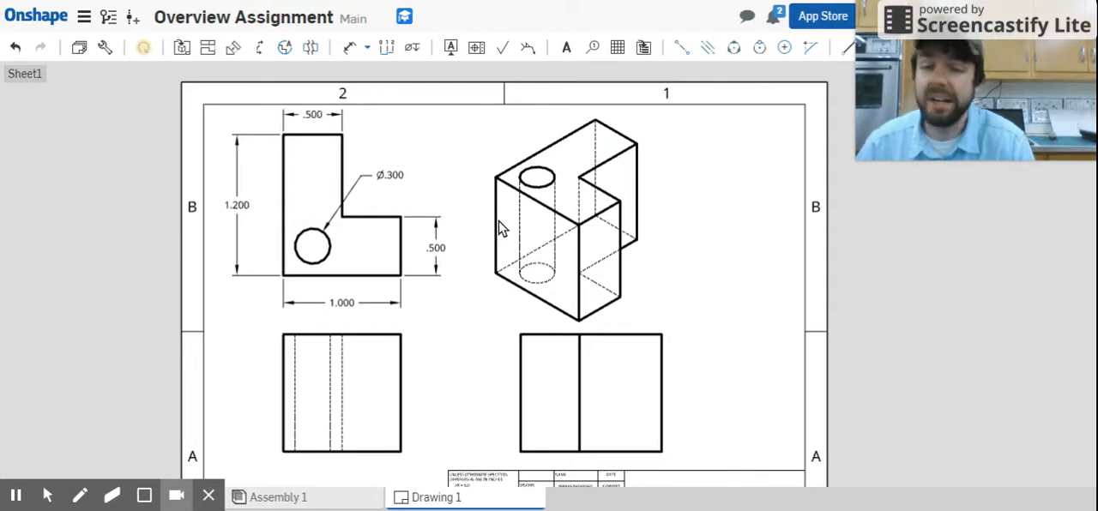
{"action": "scroll", "coordinate": [645, 249], "scroll_direction": "down", "scroll_amount": 3}
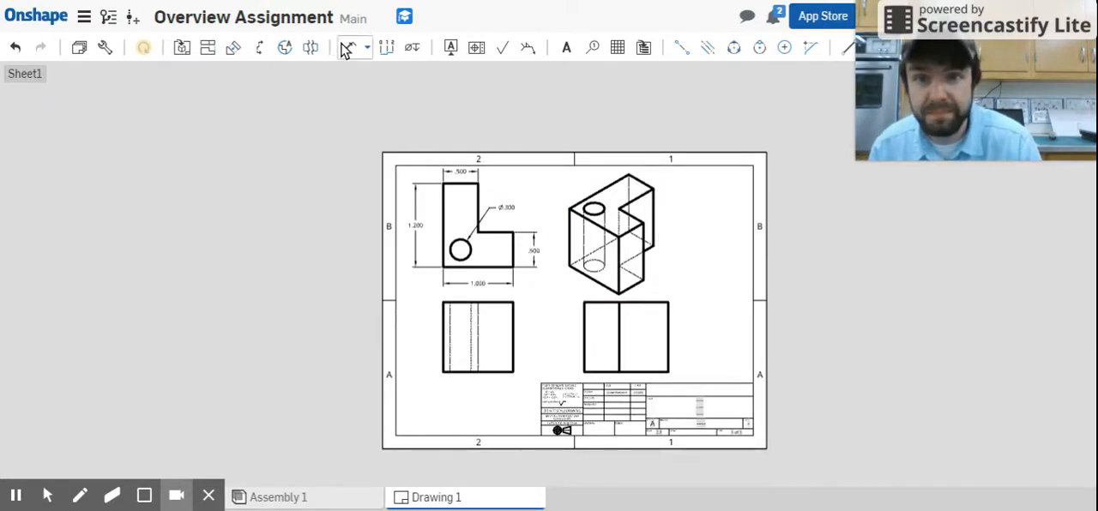
{"action": "left_click", "coordinate": [349, 47]}
{"action": "left_click", "coordinate": [668, 343]}
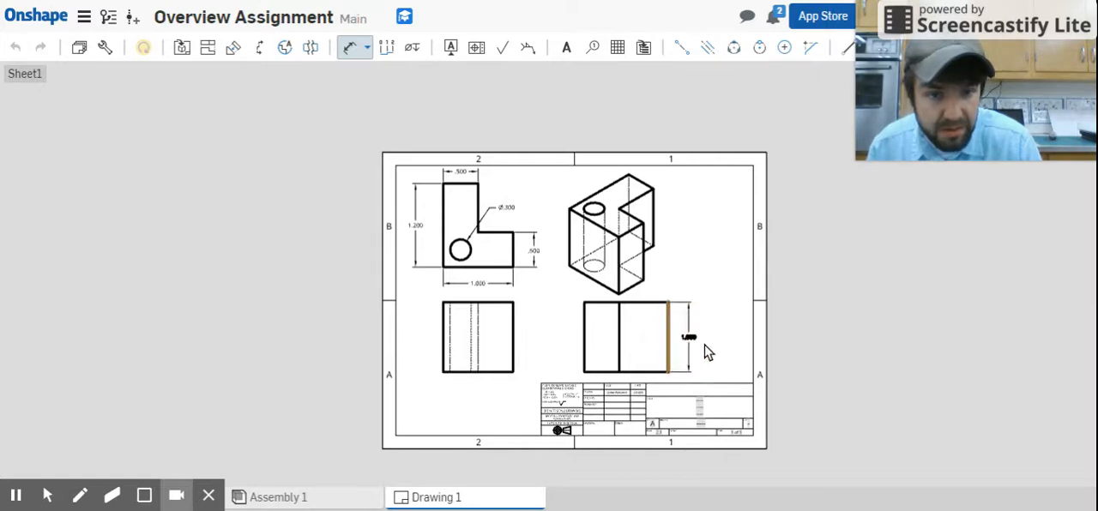
{"action": "left_click", "coordinate": [700, 339]}
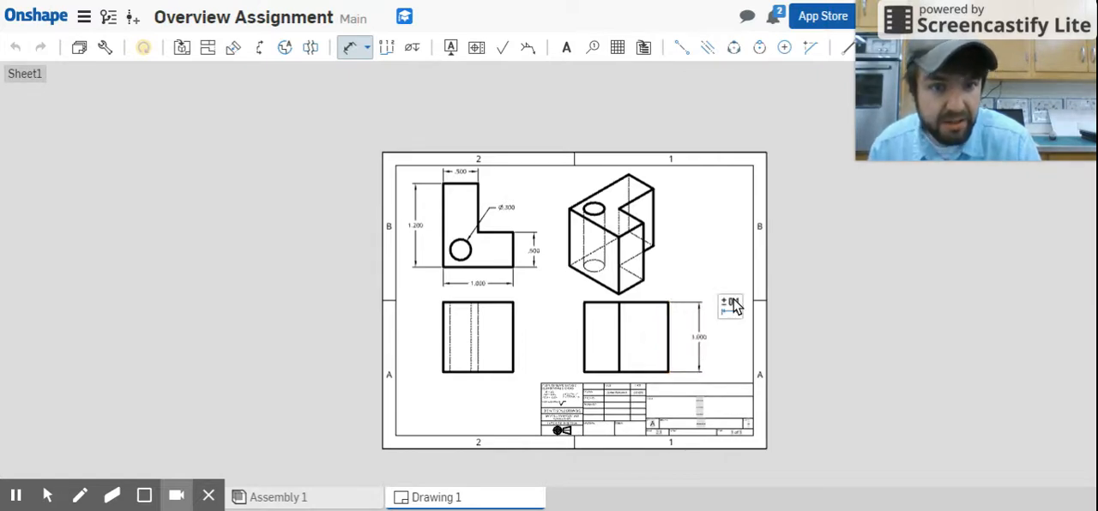
Dimension the vertical distance from the hole to the L-shaped view's bottom edge, placed between the outline and the overall height dimension.
{"action": "scroll", "coordinate": [735, 325], "scroll_direction": "up", "scroll_amount": 2}
{"action": "scroll", "coordinate": [765, 350], "scroll_direction": "down", "scroll_amount": 3}
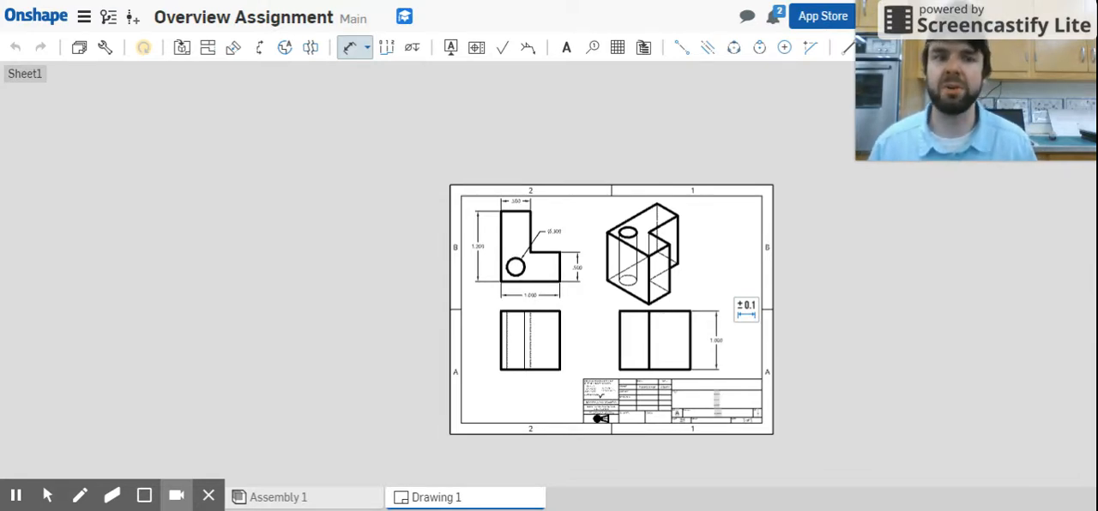
{"action": "left_click", "coordinate": [524, 275]}
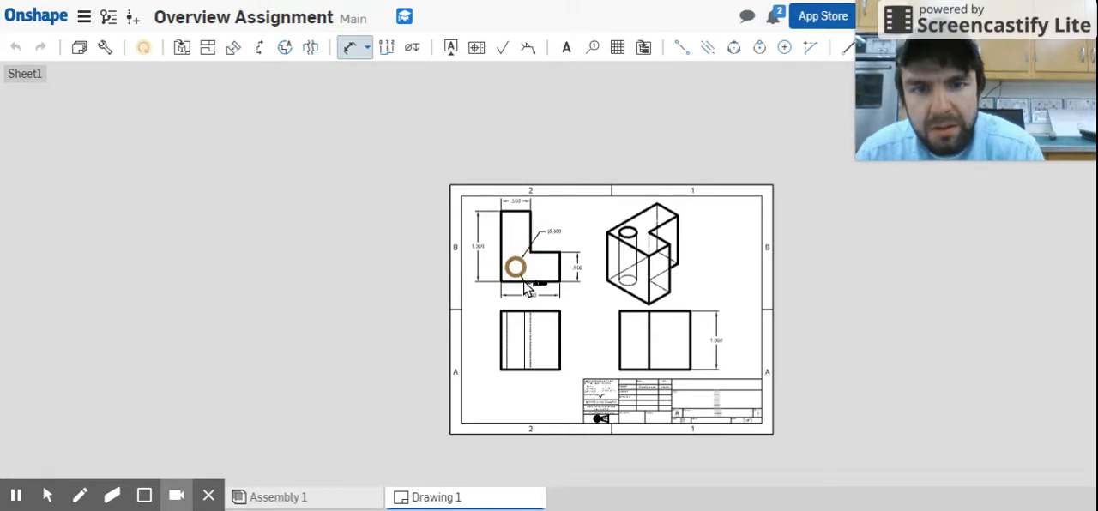
{"action": "key", "text": "Escape"}
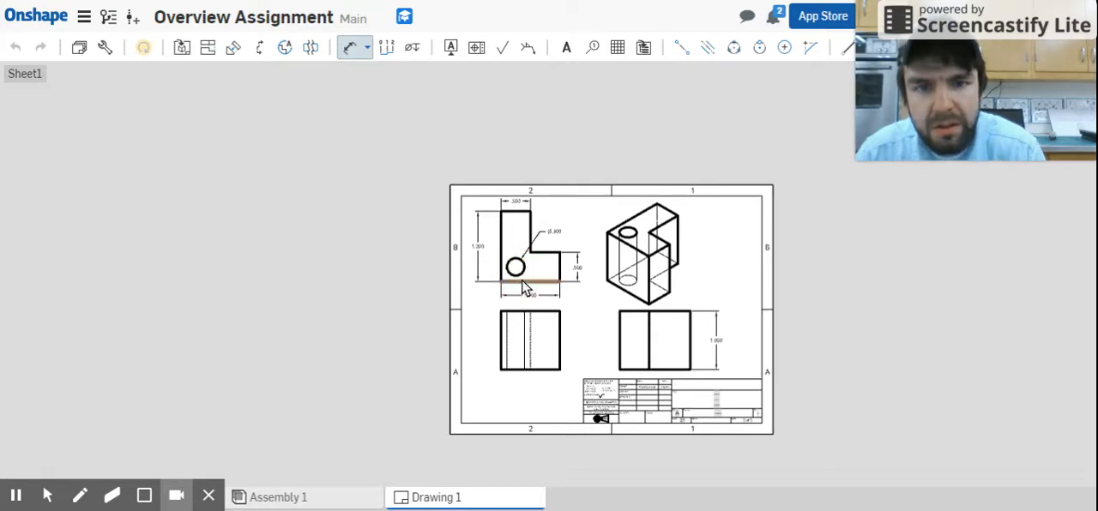
{"action": "scroll", "coordinate": [522, 283], "scroll_direction": "up", "scroll_amount": 3}
{"action": "scroll", "coordinate": [516, 240], "scroll_direction": "up", "scroll_amount": 3}
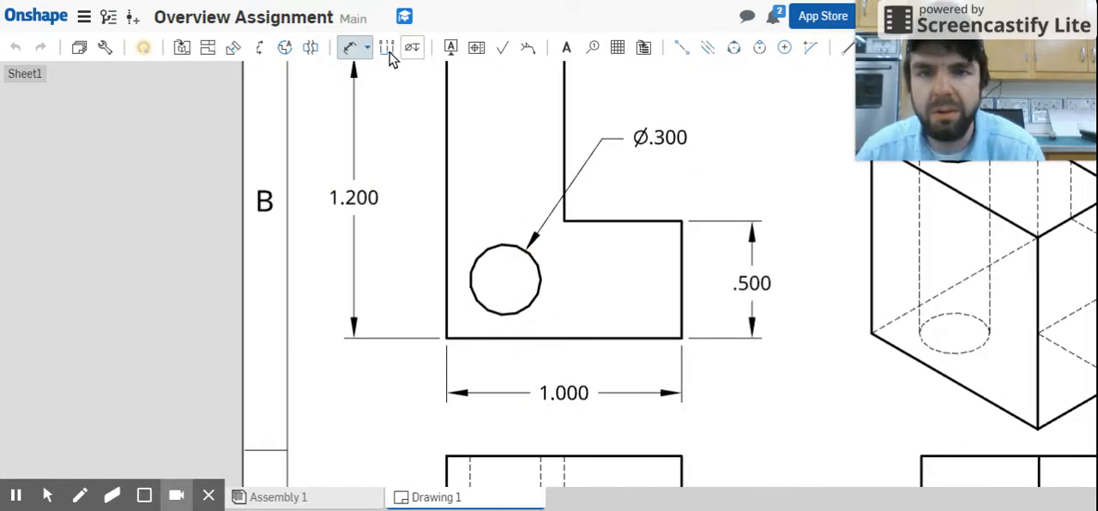
{"action": "left_click", "coordinate": [540, 290]}
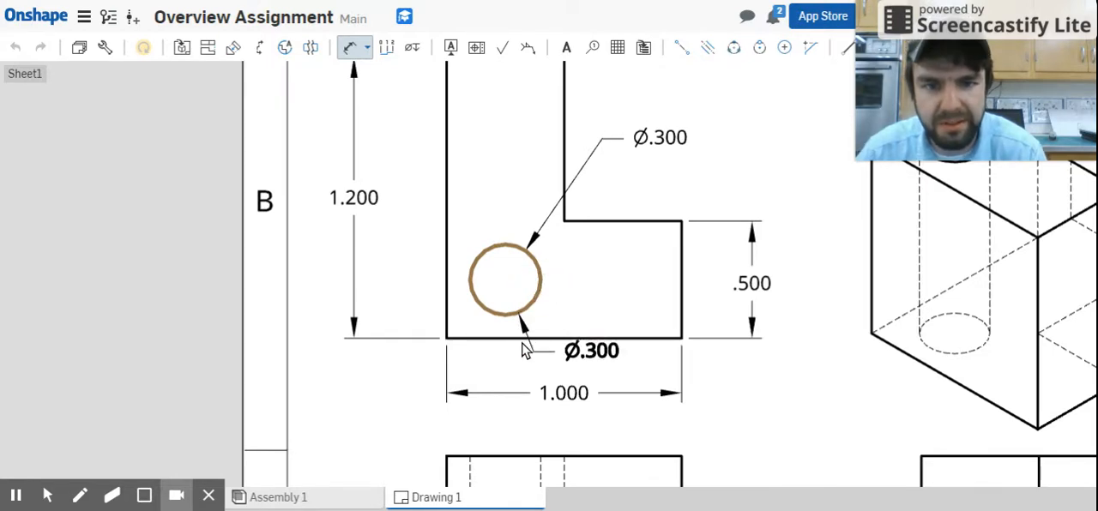
{"action": "left_click", "coordinate": [519, 341]}
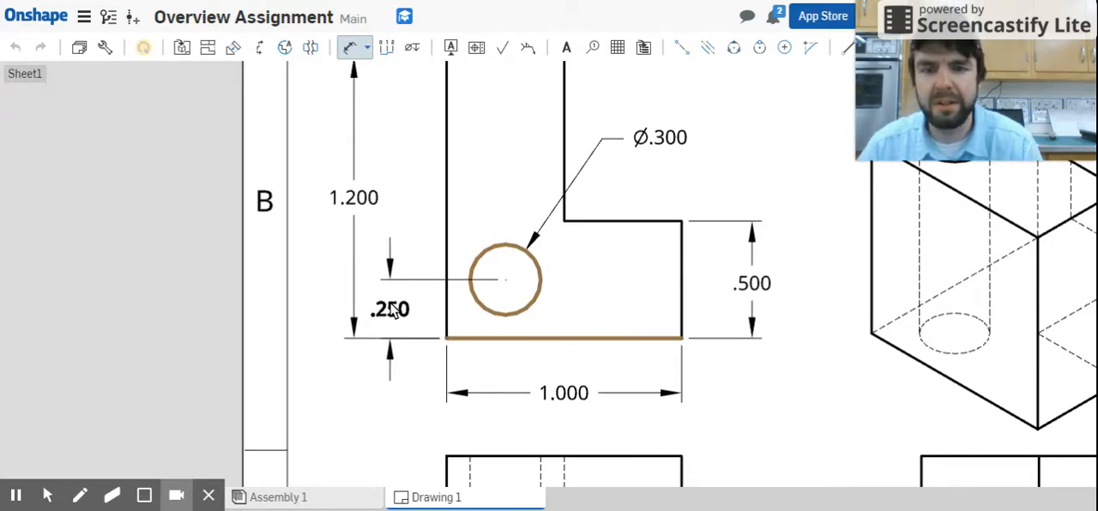
{"action": "double_click", "coordinate": [395, 310]}
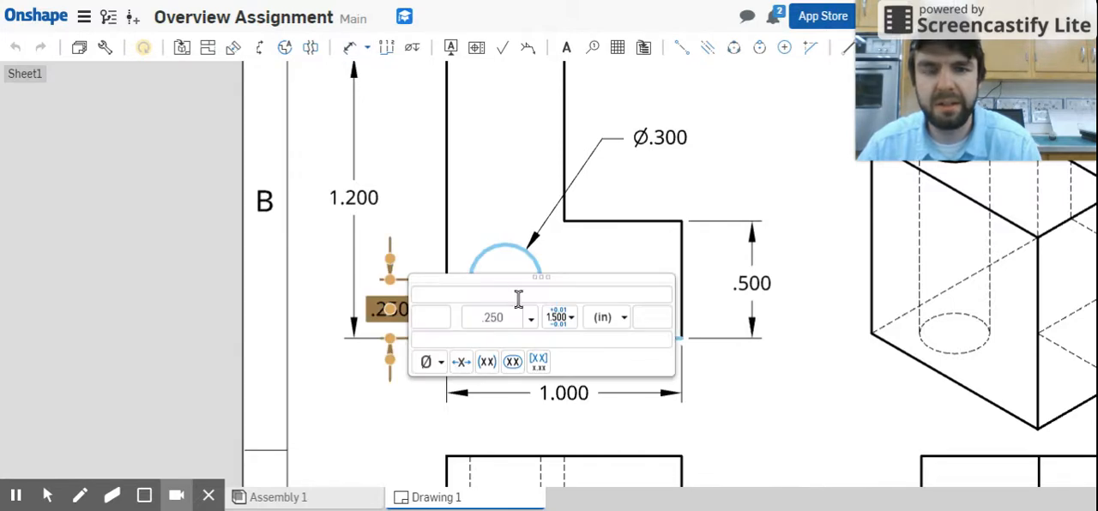
{"action": "key", "text": "Escape"}
Dimension the horizontal distance from the L-shaped view's left edge to the hole, placed between the outline and the overall width dimension.
{"action": "key", "text": "d"}
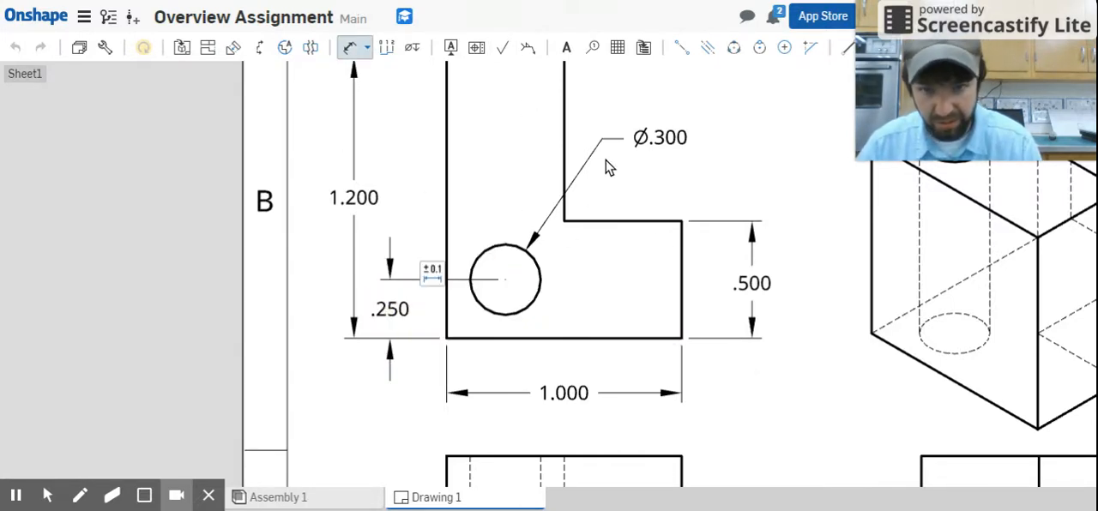
{"action": "left_click", "coordinate": [445, 296]}
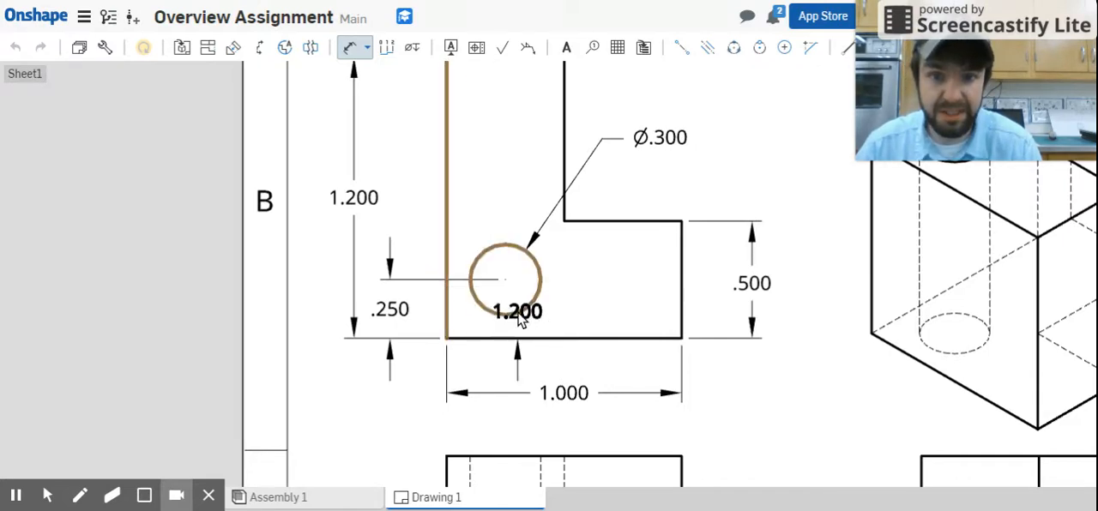
{"action": "left_click", "coordinate": [514, 312]}
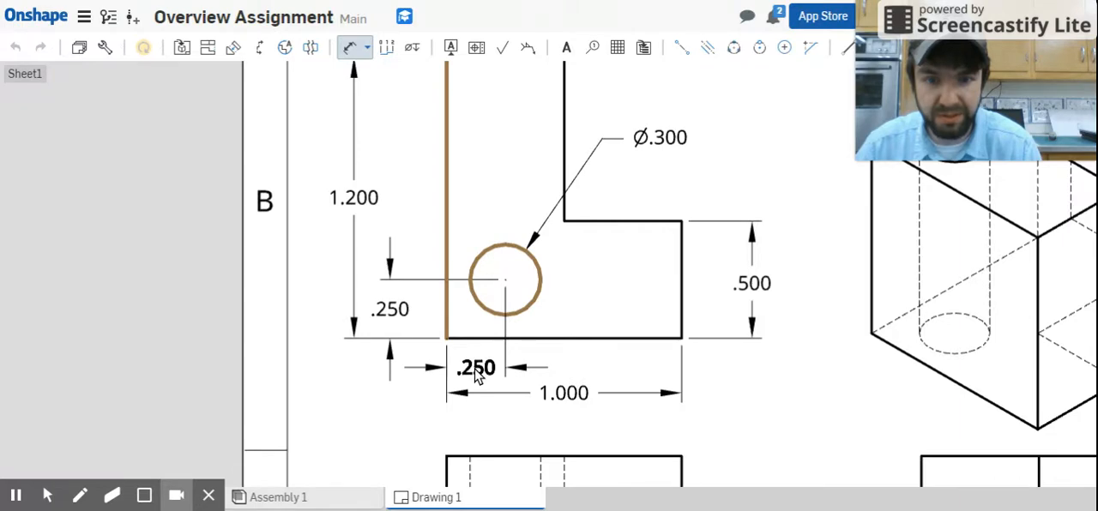
{"action": "left_click", "coordinate": [478, 378]}
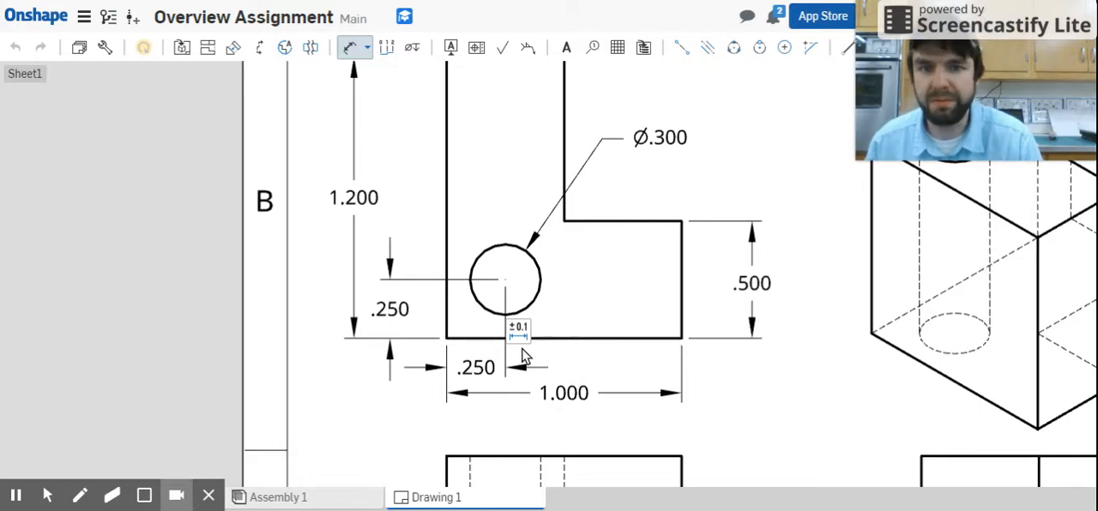
Move the overall height dimension farther out from the left edge of the L-shaped view.
{"action": "scroll", "coordinate": [355, 200], "scroll_direction": "down", "scroll_amount": 3}
{"action": "middle_click_drag", "start_coordinate": [382, 202], "coordinate": [376, 234]}
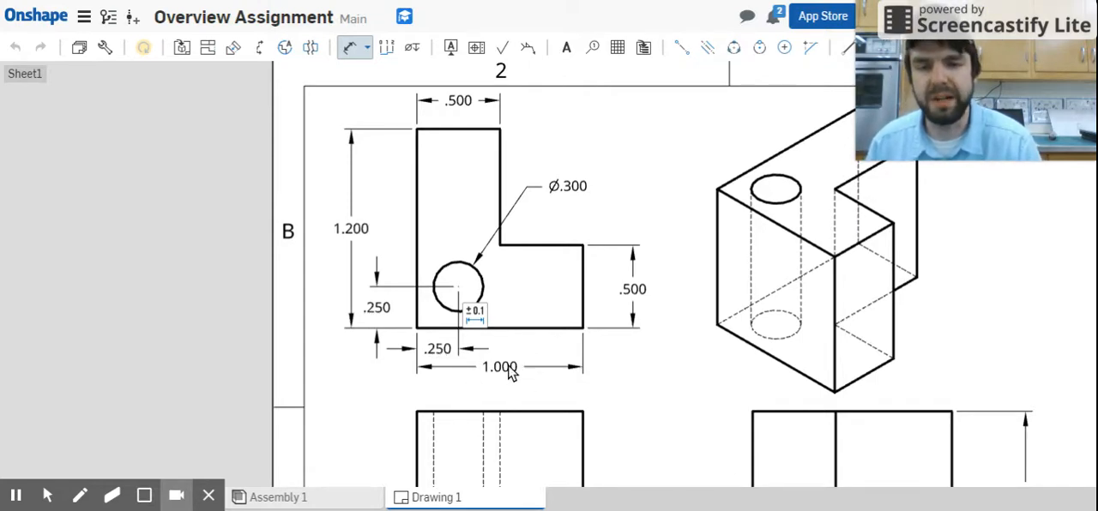
{"action": "left_click", "coordinate": [353, 235]}
{"action": "left_click", "coordinate": [353, 224]}
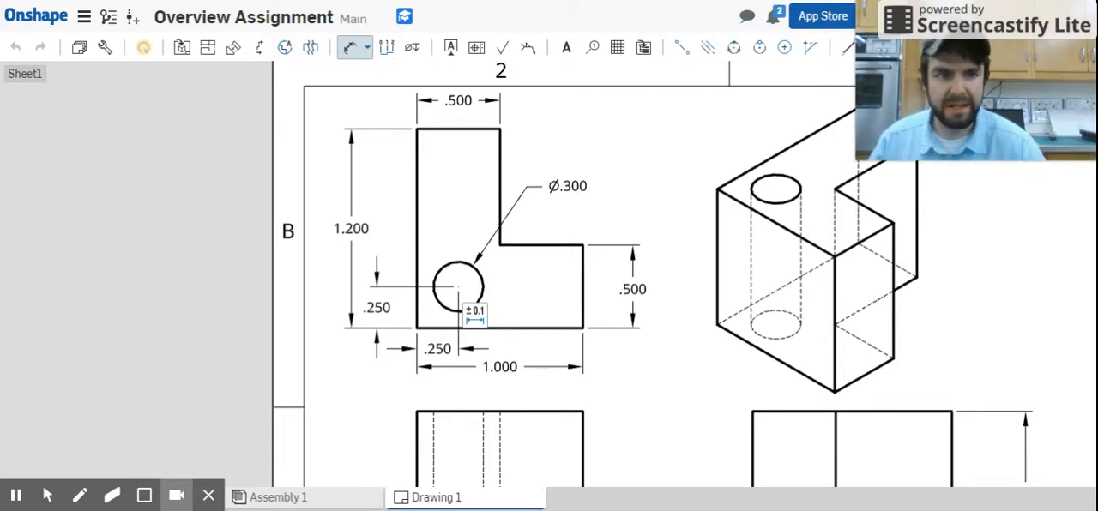
{"action": "left_click", "coordinate": [353, 231]}
{"action": "left_click", "coordinate": [338, 227]}
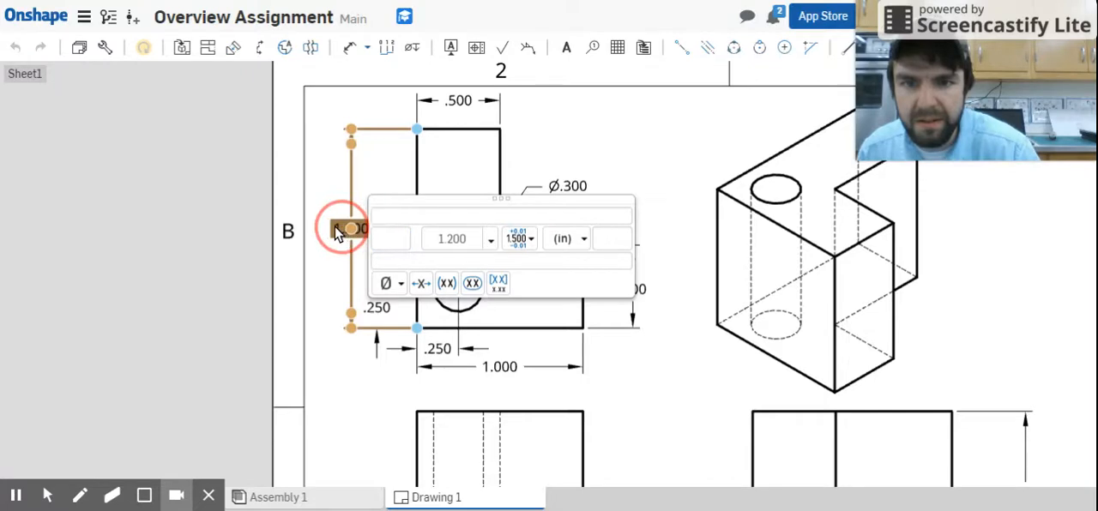
{"action": "left_click", "coordinate": [353, 230]}
{"action": "left_click", "coordinate": [353, 230]}
{"action": "mouse_move", "coordinate": [346, 231]}
{"action": "left_mouse_down"}
{"action": "mouse_move", "coordinate": [314, 237]}
{"action": "mouse_move", "coordinate": [327, 229]}
{"action": "left_mouse_up"}
Shift the hole's vertical location dimension outward, keeping it between the L-shaped outline and the overall height dimension.
{"action": "left_click", "coordinate": [378, 307]}
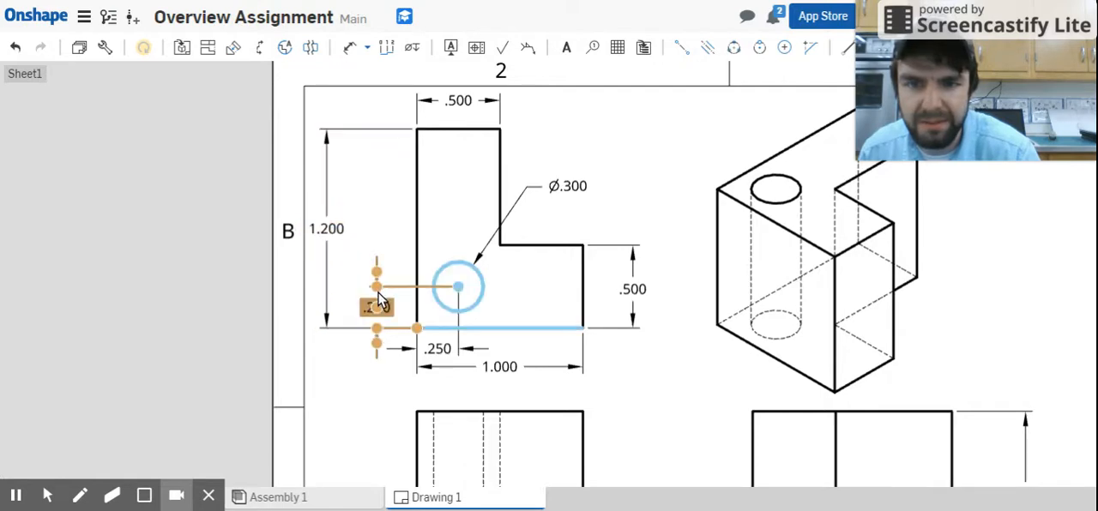
{"action": "left_click", "coordinate": [378, 309]}
{"action": "left_click_drag", "start_coordinate": [379, 310], "coordinate": [350, 311]}
Lower the overall width dimension below the L-shaped view, and space the hole's horizontal location dimension evenly between it and the outline.
{"action": "left_click", "coordinate": [438, 349]}
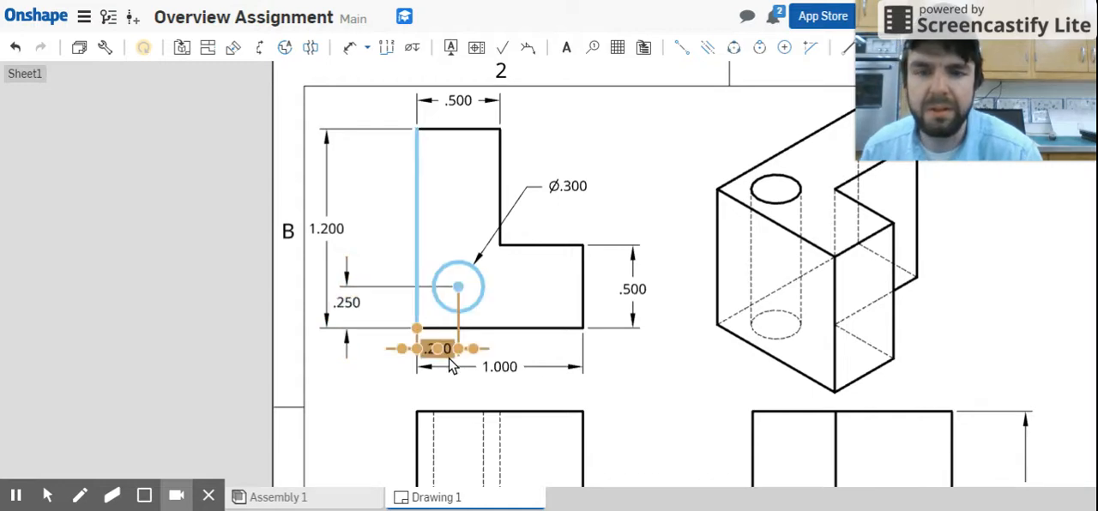
{"action": "left_click", "coordinate": [501, 369]}
{"action": "left_click_drag", "start_coordinate": [503, 374], "coordinate": [504, 395]}
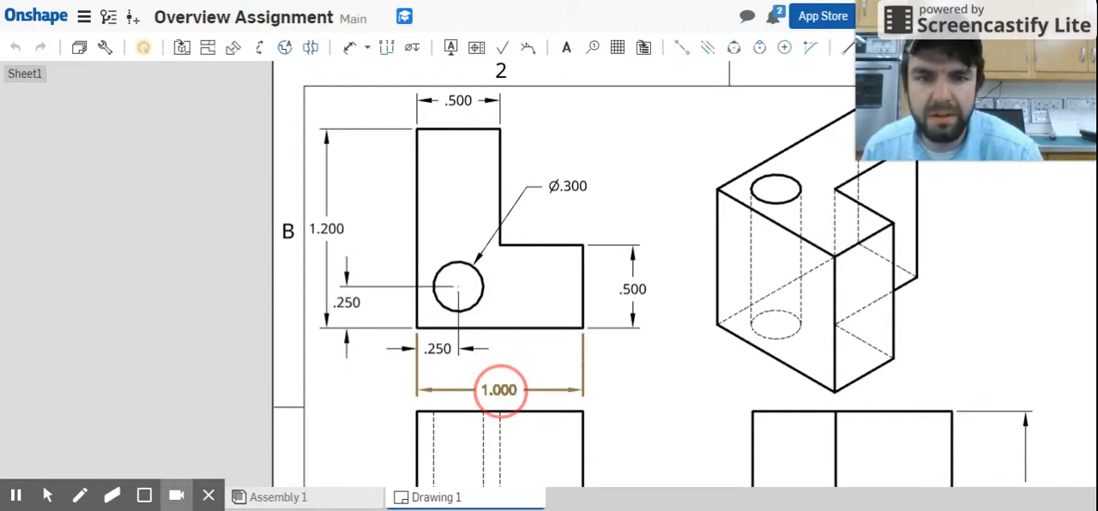
{"action": "left_click", "coordinate": [500, 391]}
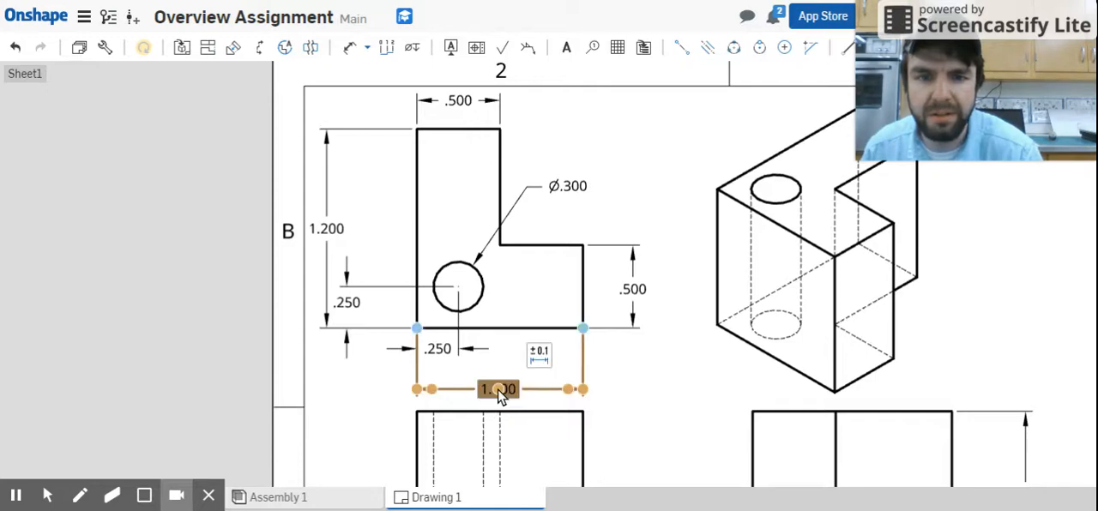
{"action": "left_click", "coordinate": [447, 348]}
{"action": "mouse_move", "coordinate": [447, 354]}
{"action": "left_mouse_down"}
{"action": "mouse_move", "coordinate": [445, 369]}
{"action": "mouse_move", "coordinate": [436, 359]}
{"action": "left_mouse_up"}
{"action": "left_click", "coordinate": [667, 407]}
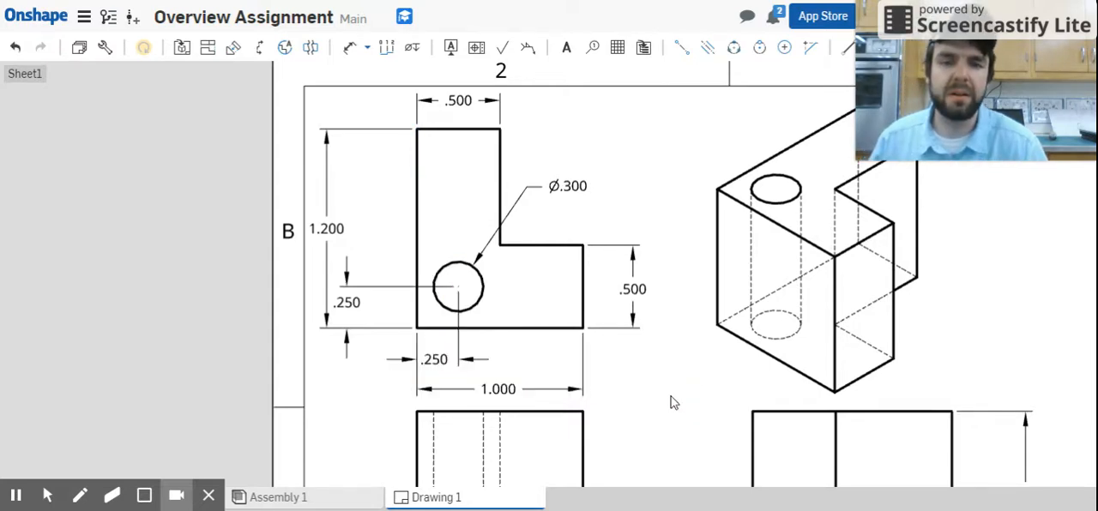
Add a centermark to the hole in the L-shaped view.
{"action": "scroll", "coordinate": [704, 365], "scroll_direction": "down", "scroll_amount": 3}
{"action": "mouse_move", "coordinate": [690, 437]}
{"action": "middle_mouse_down"}
{"action": "mouse_move", "coordinate": [652, 366]}
{"action": "mouse_move", "coordinate": [578, 273]}
{"action": "middle_mouse_up"}
{"action": "scroll", "coordinate": [609, 313], "scroll_direction": "down", "scroll_amount": 1}
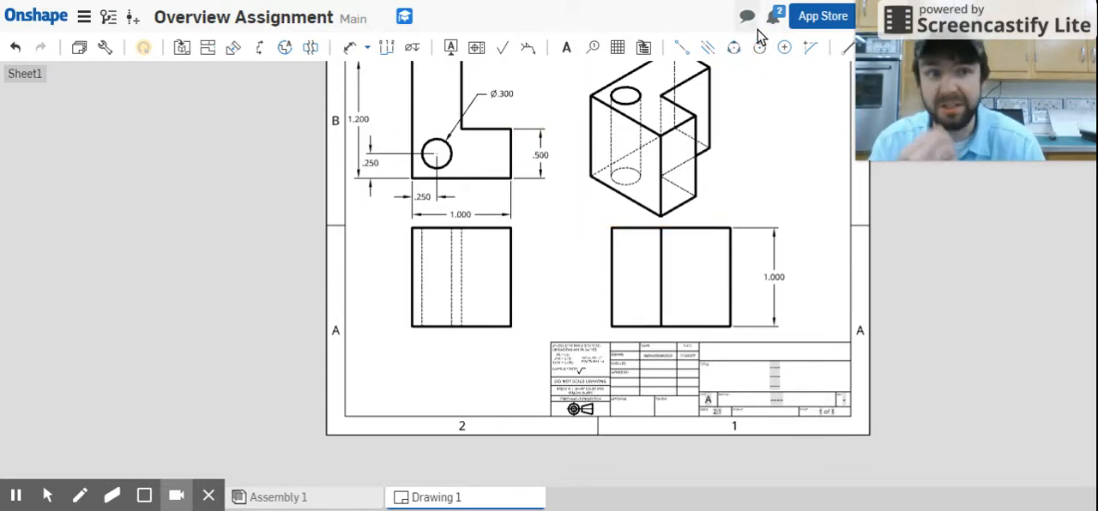
{"action": "left_click", "coordinate": [782, 49]}
{"action": "left_click", "coordinate": [443, 161]}
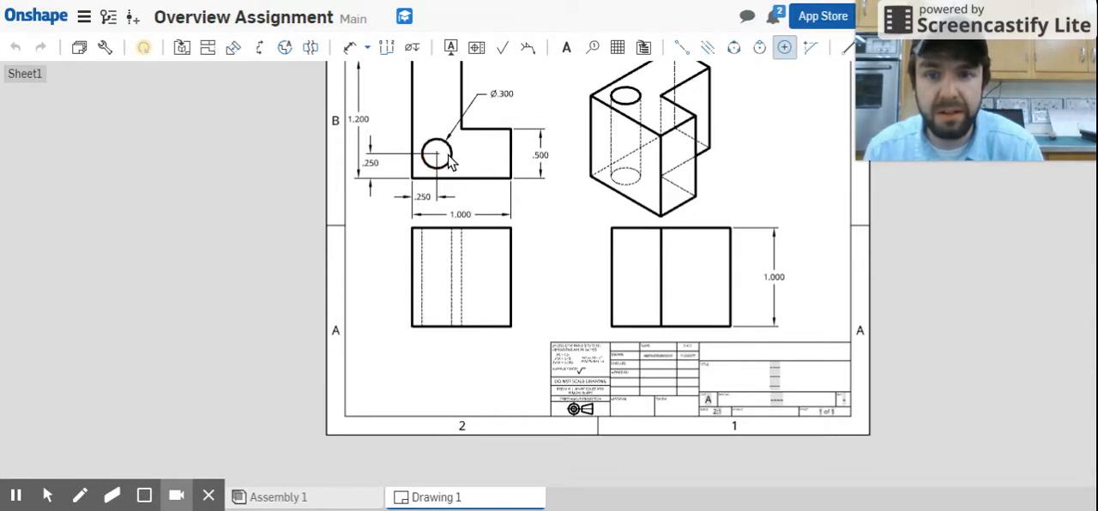
{"action": "scroll", "coordinate": [436, 162], "scroll_direction": "up", "scroll_amount": 3}
{"action": "scroll", "coordinate": [445, 149], "scroll_direction": "up", "scroll_amount": 4}
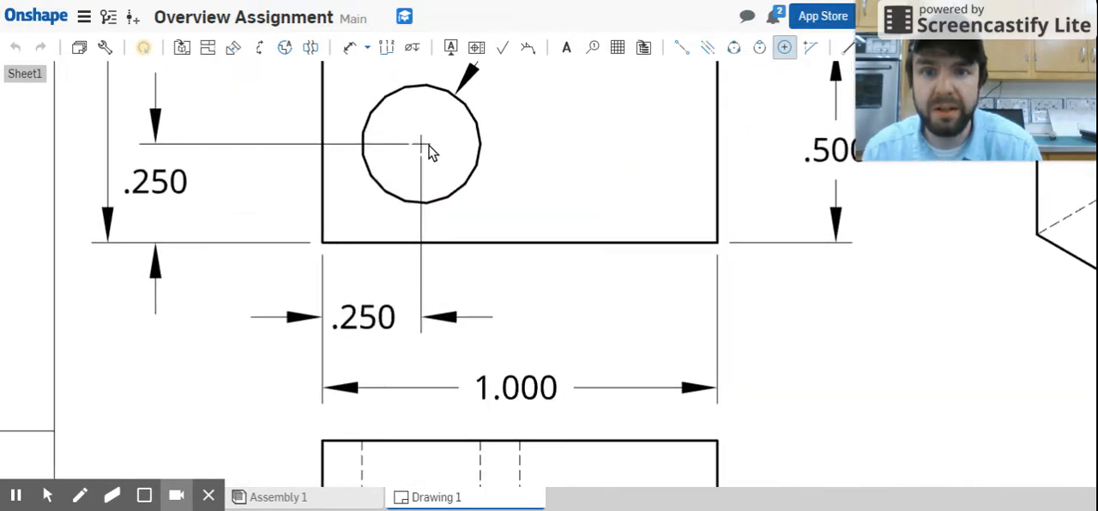
Review the whole drawing sheet, checking all views, their dimensions and the title block.
{"action": "scroll", "coordinate": [669, 157], "scroll_direction": "down", "scroll_amount": 4}
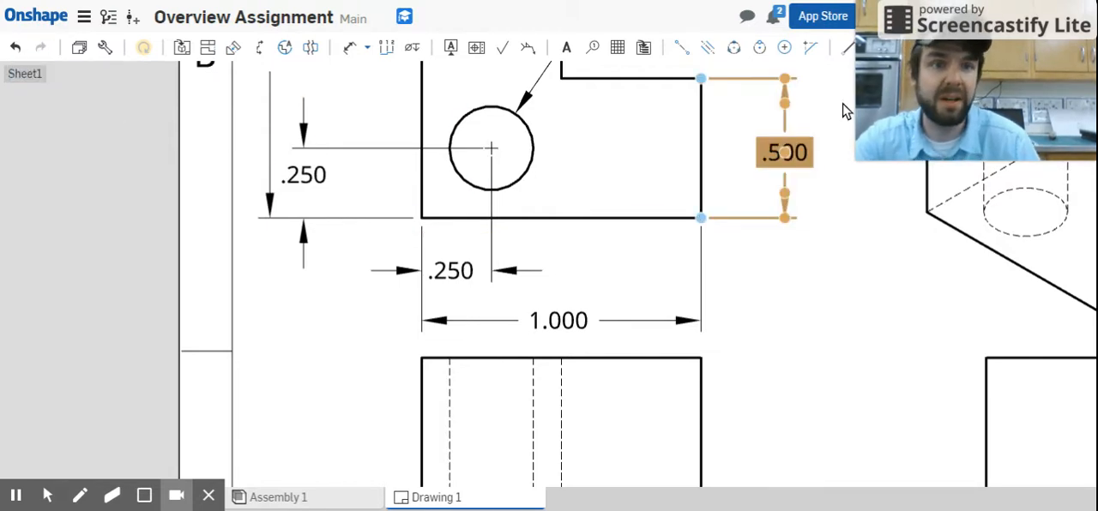
{"action": "scroll", "coordinate": [858, 98], "scroll_direction": "down", "scroll_amount": 1}
{"action": "mouse_move", "coordinate": [911, 94]}
{"action": "left_mouse_down"}
{"action": "mouse_move", "coordinate": [863, 213]}
{"action": "mouse_move", "coordinate": [881, 301]}
{"action": "left_mouse_up"}
{"action": "scroll", "coordinate": [515, 294], "scroll_direction": "down", "scroll_amount": 5}
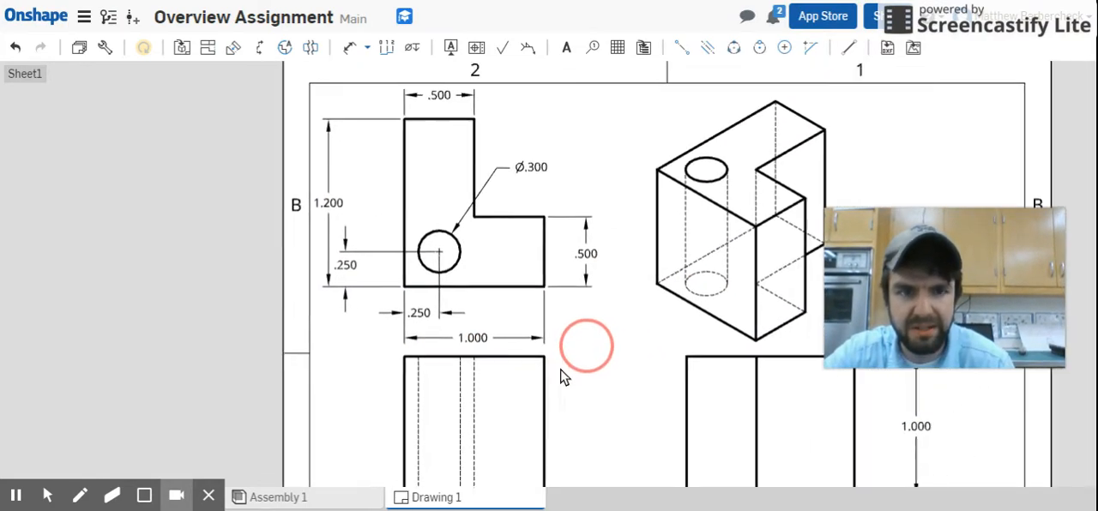
{"action": "right_click_drag", "start_coordinate": [382, 385], "coordinate": [356, 264]}
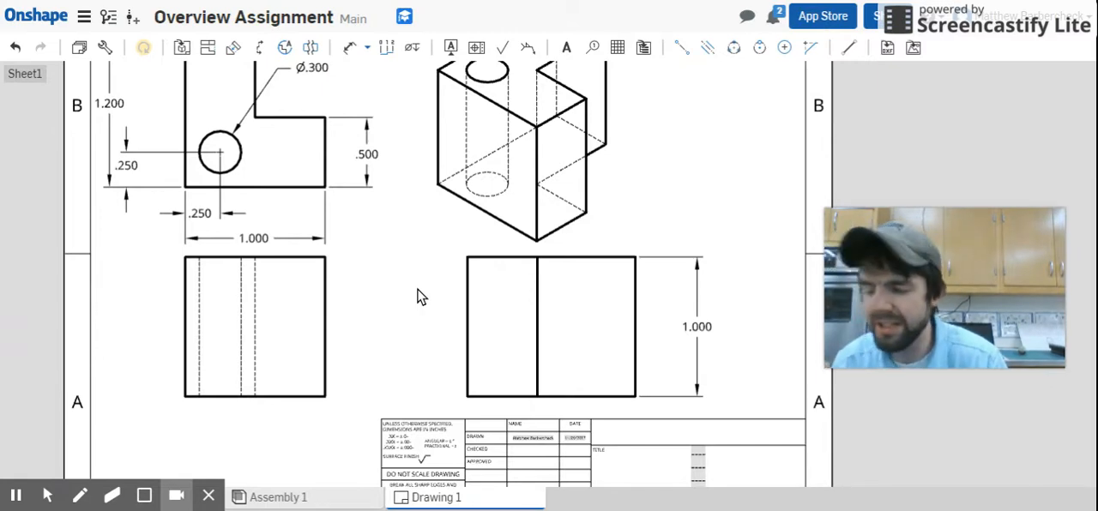
{"action": "scroll", "coordinate": [434, 262], "scroll_direction": "down", "scroll_amount": 2}
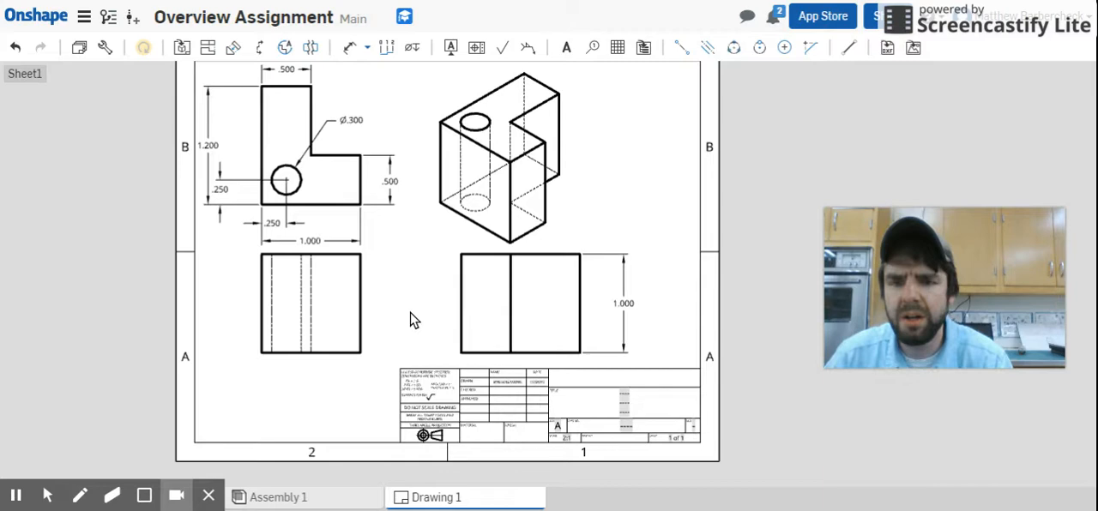
{"action": "scroll", "coordinate": [478, 305], "scroll_direction": "down", "scroll_amount": 5}
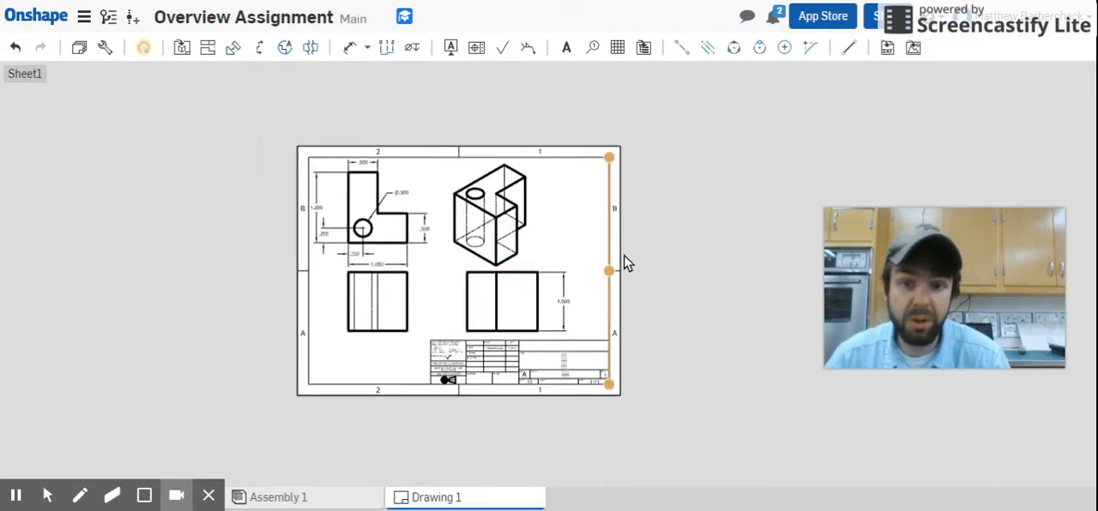